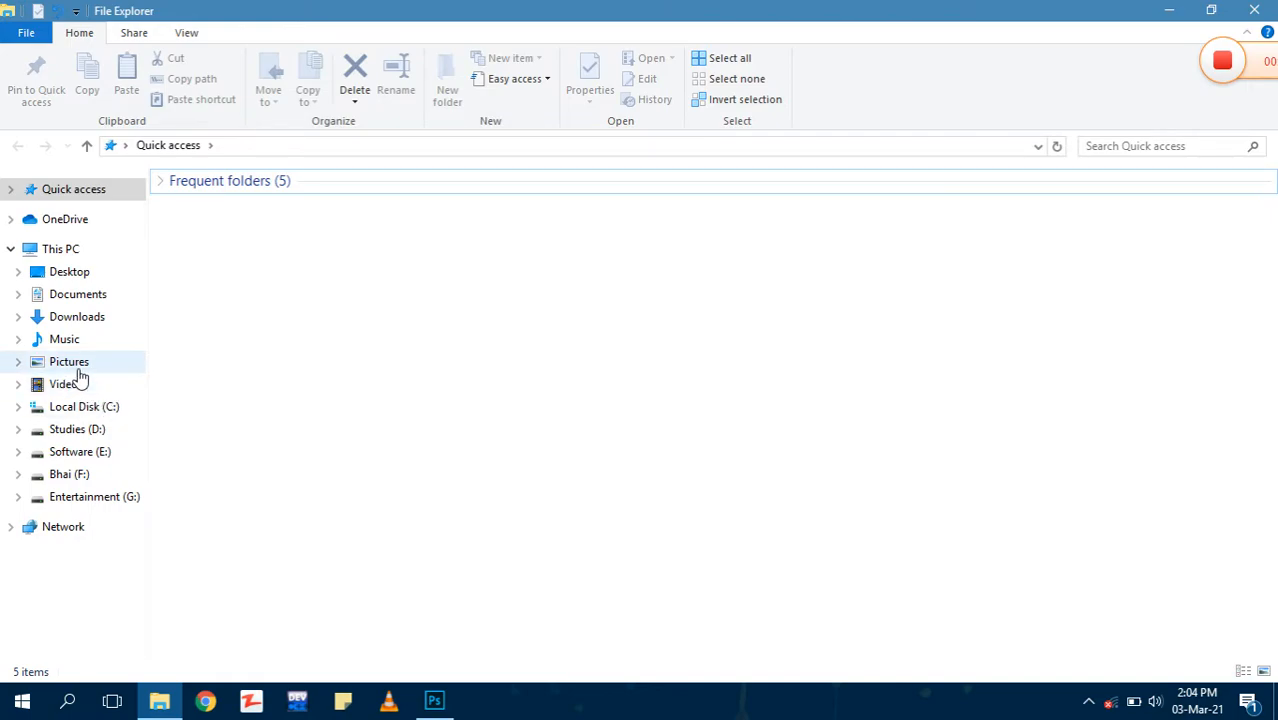
- Extract the Business_Card_Mockup_PSD archive directly into the Videos folder
{"action": "left_click", "coordinate": [110, 385]}
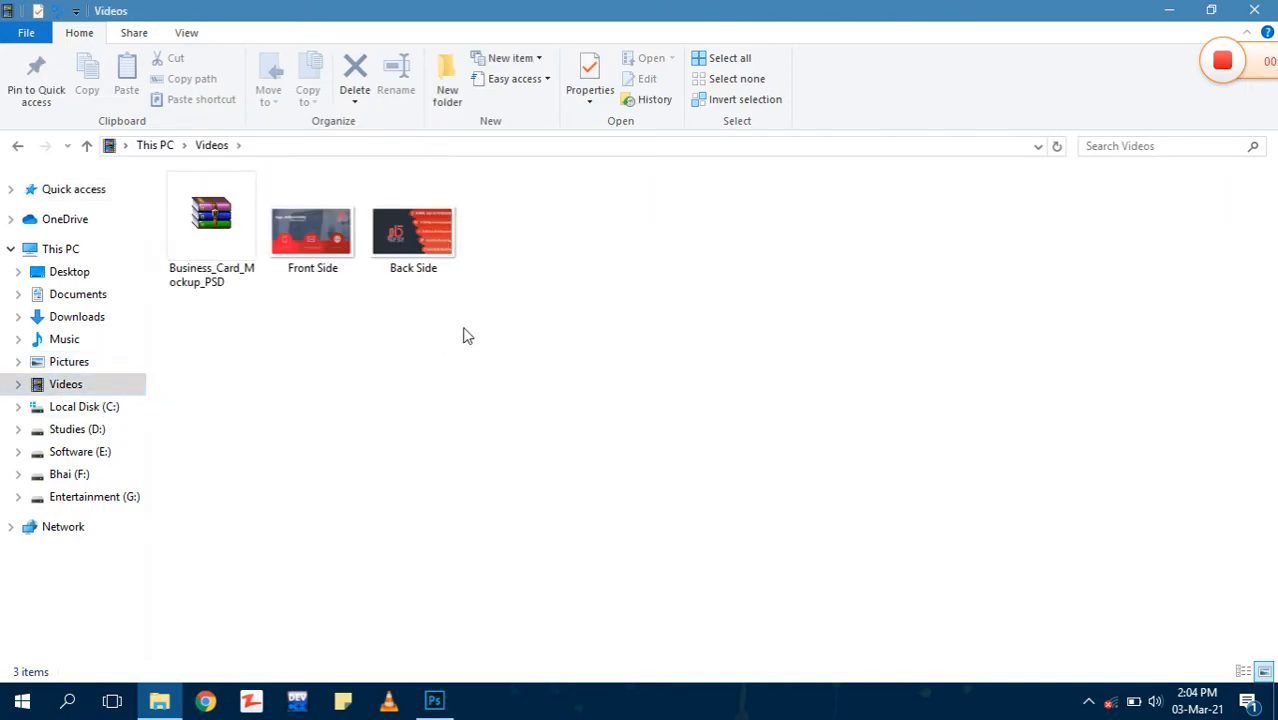
{"action": "left_click_drag", "start_coordinate": [465, 334], "coordinate": [342, 252]}
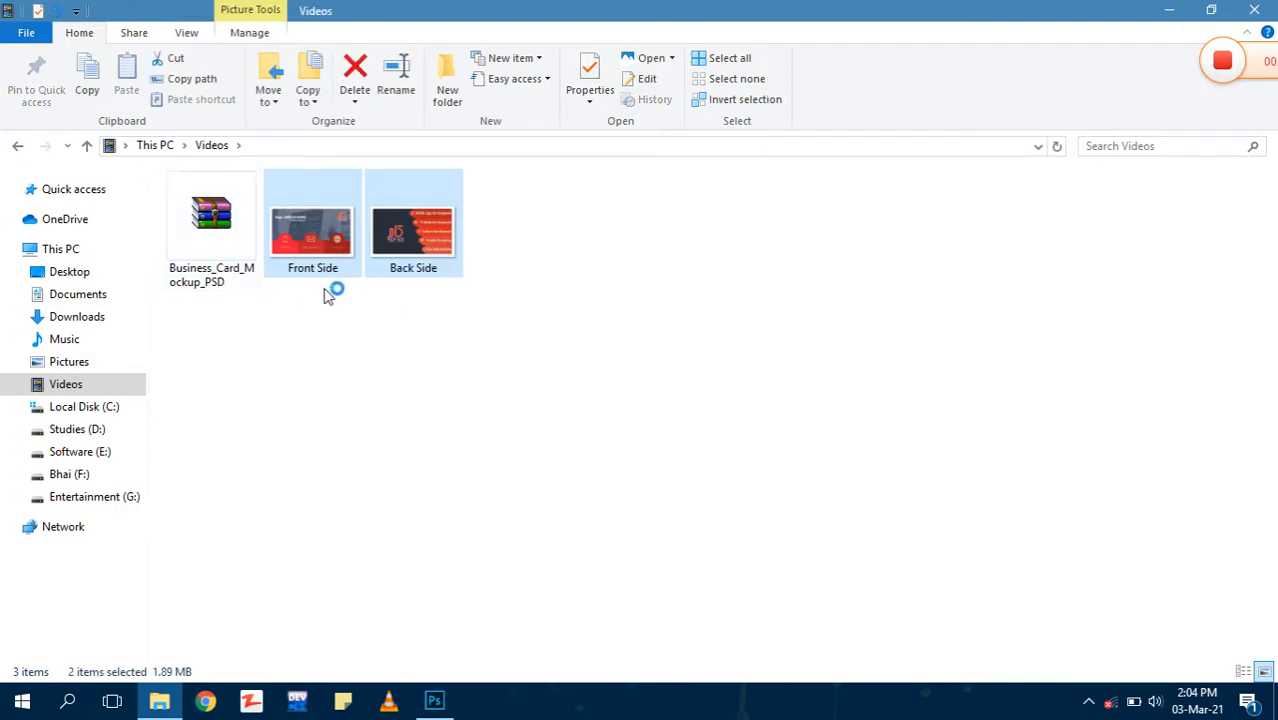
{"action": "left_click_drag", "start_coordinate": [433, 337], "coordinate": [300, 178]}
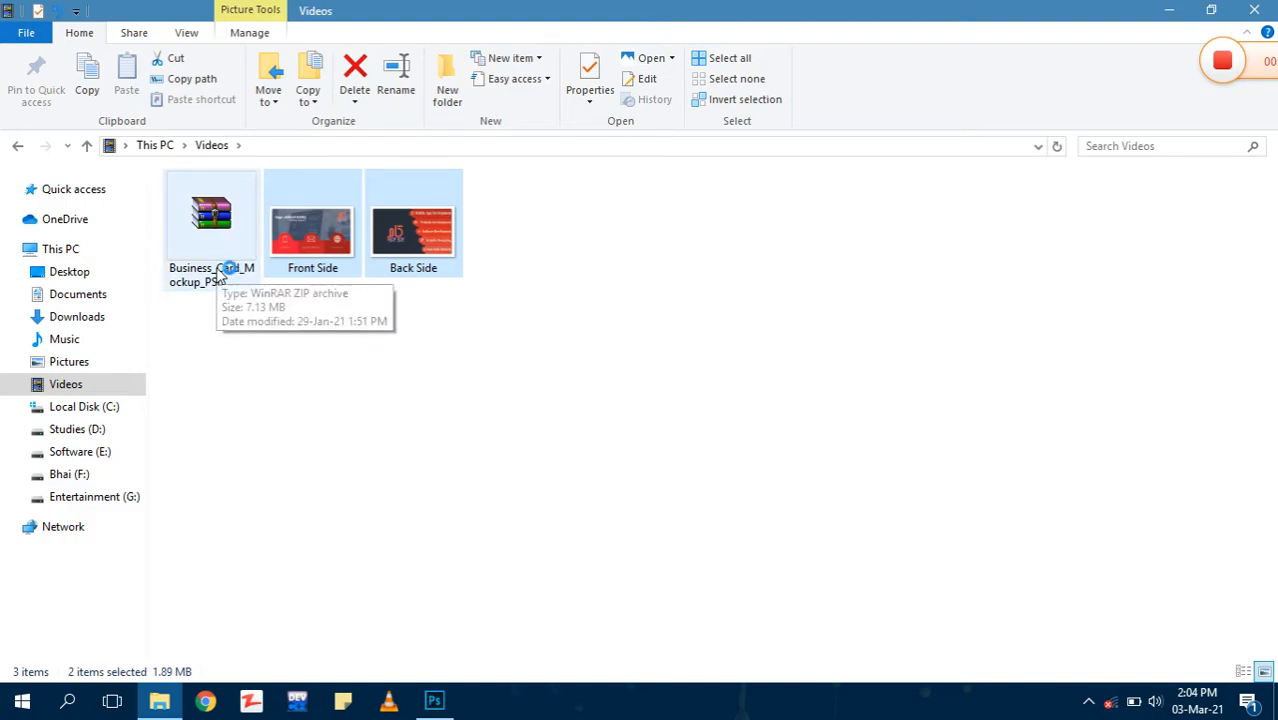
{"action": "left_click", "coordinate": [237, 412]}
{"action": "left_click", "coordinate": [205, 236]}
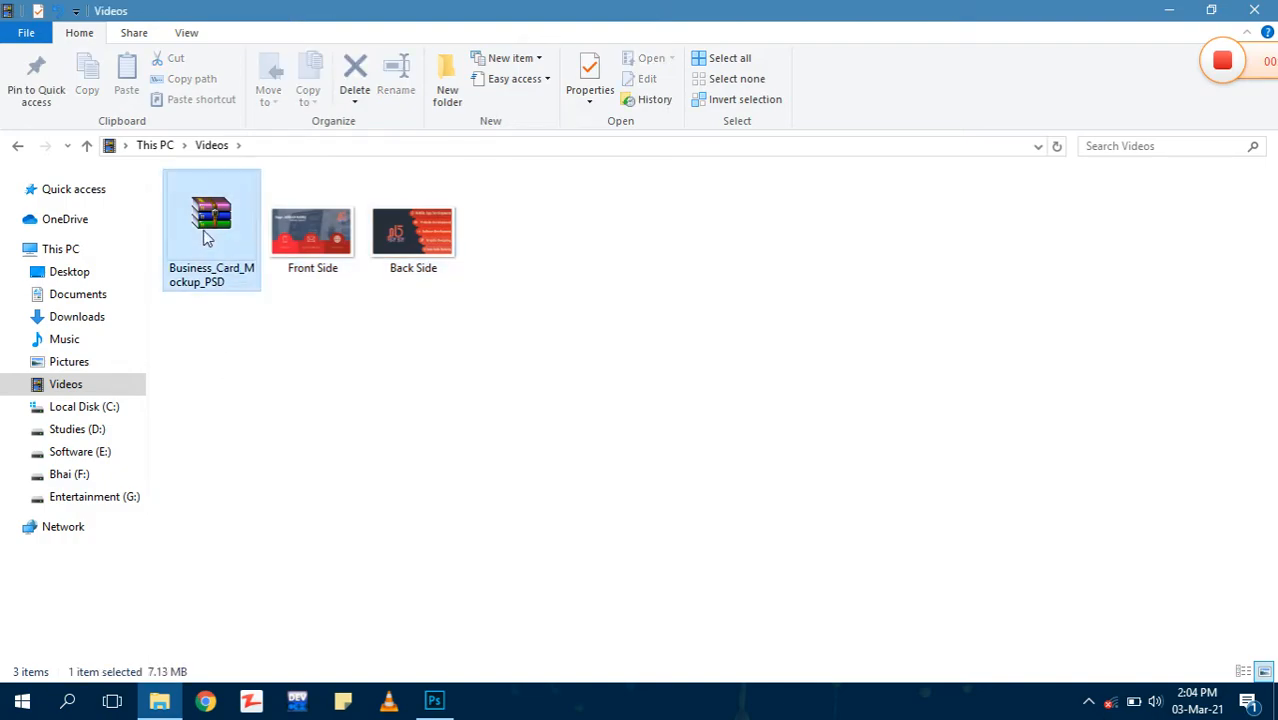
{"action": "right_click", "coordinate": [204, 209]}
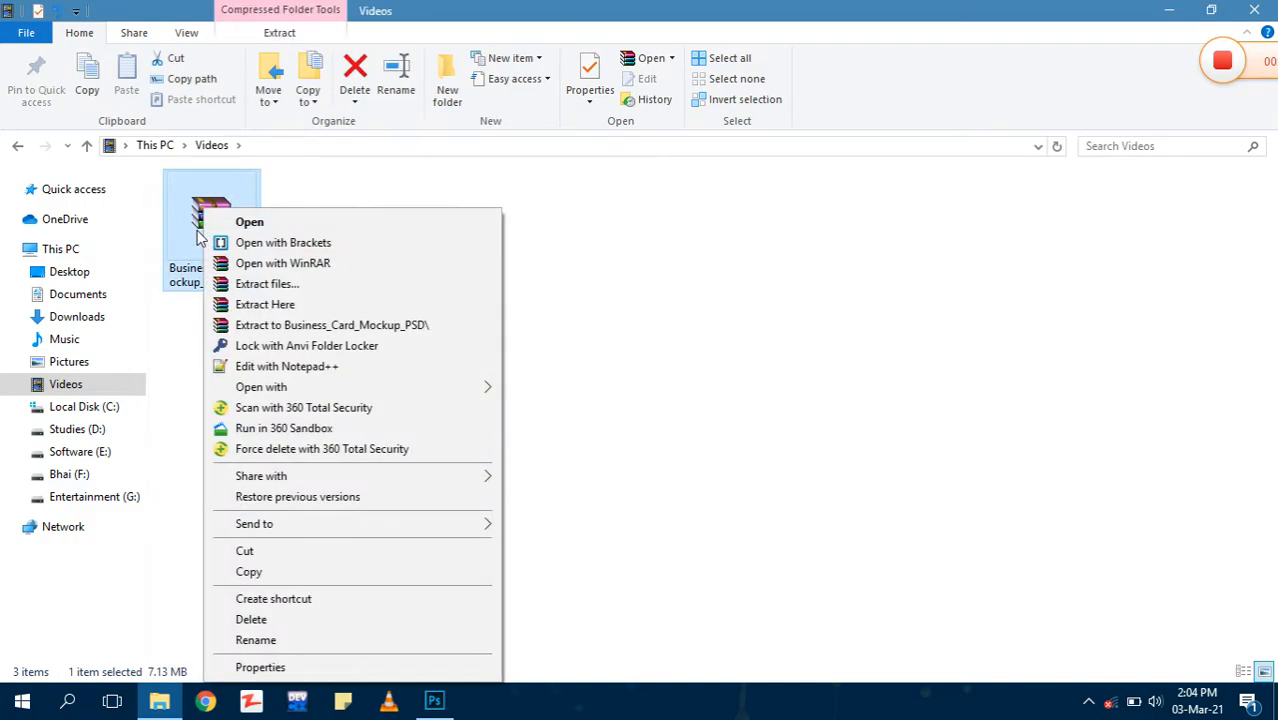
{"action": "left_click", "coordinate": [296, 304]}
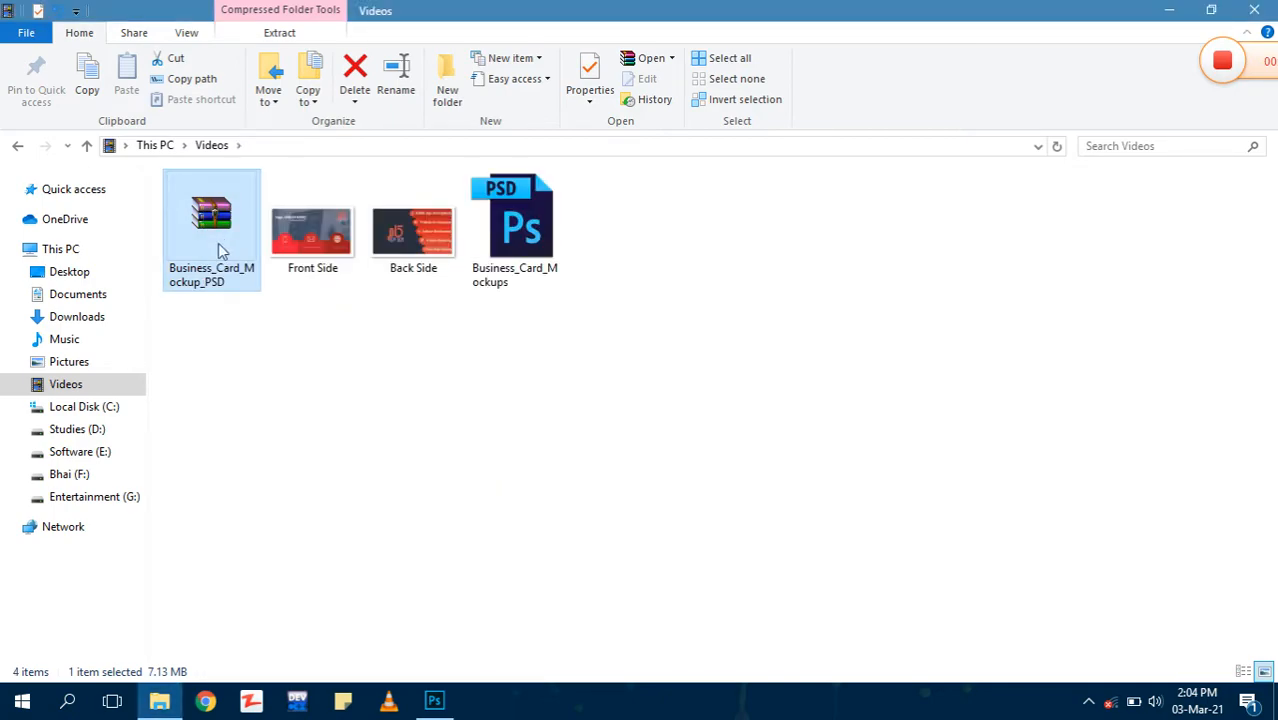
- Switch to Photoshop and open Business_Card_Mockups.psd from the Videos folder, declining to create a new library from it
{"action": "left_click", "coordinate": [522, 258]}
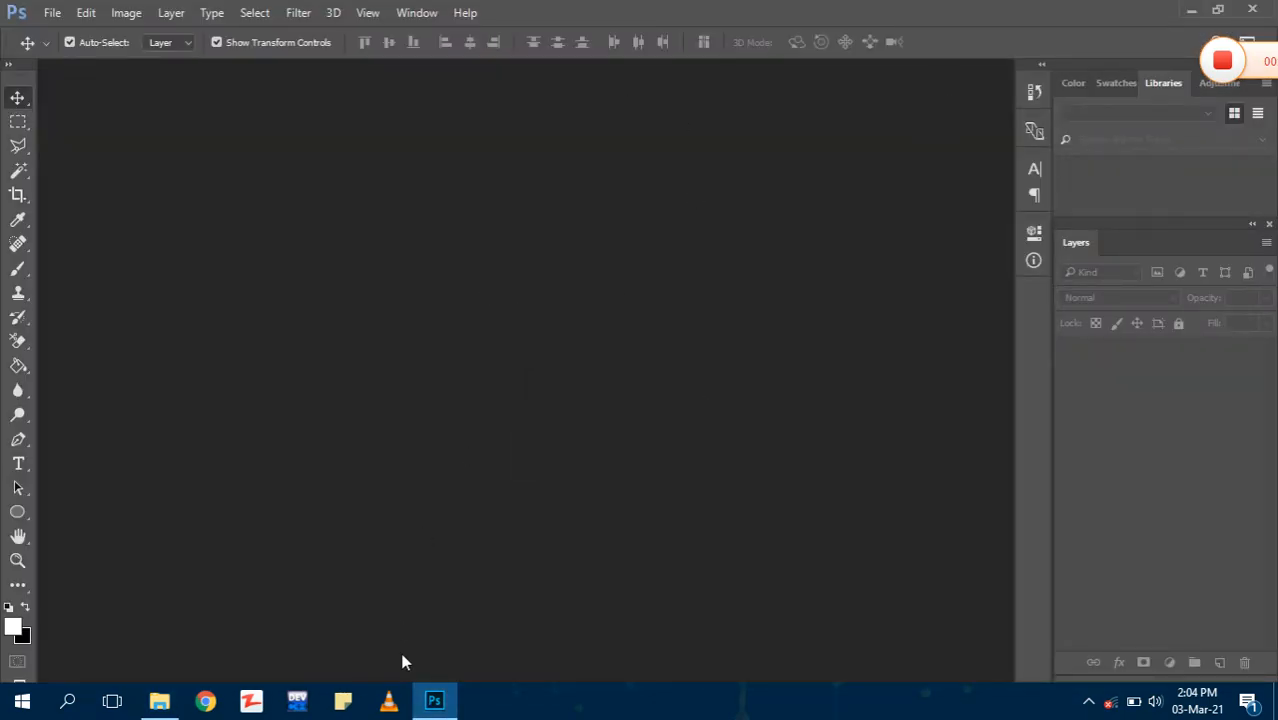
{"action": "left_click", "coordinate": [434, 697]}
{"action": "left_click", "coordinate": [430, 695]}
{"action": "left_click", "coordinate": [57, 15]}
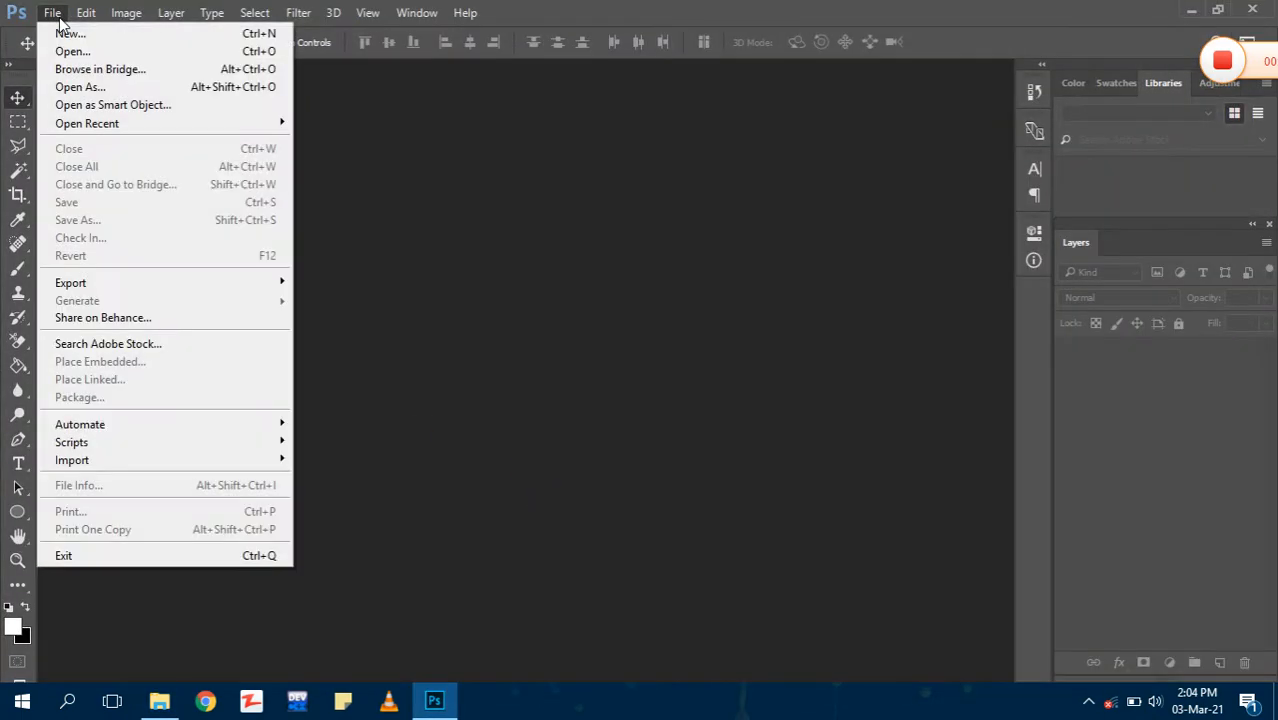
{"action": "left_click", "coordinate": [79, 52]}
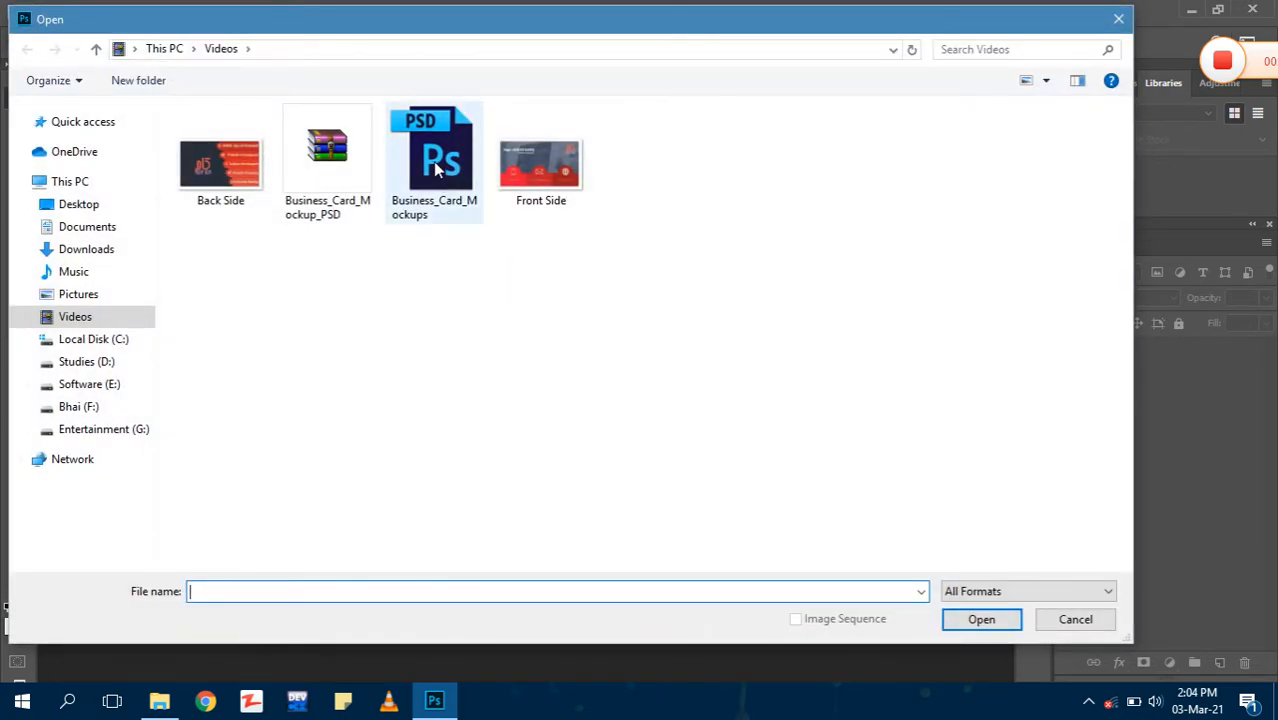
{"action": "left_click", "coordinate": [437, 170]}
{"action": "left_click", "coordinate": [1008, 626]}
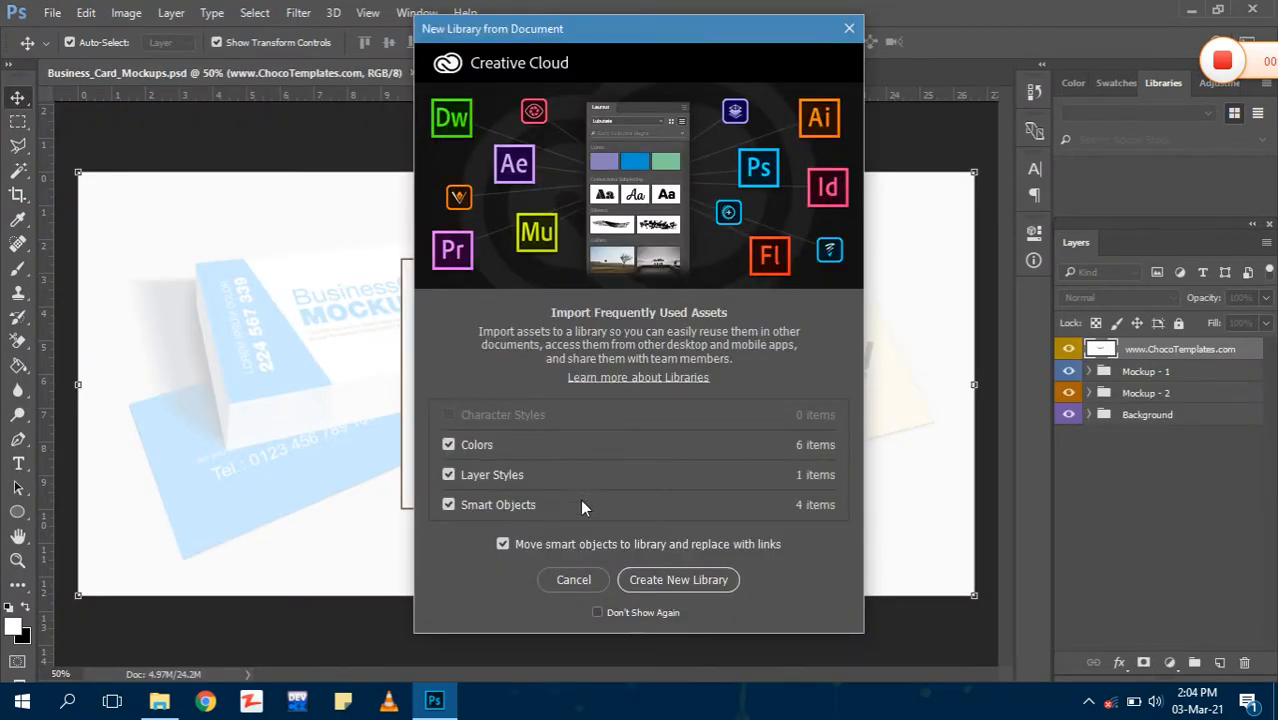
{"action": "left_click", "coordinate": [589, 579]}
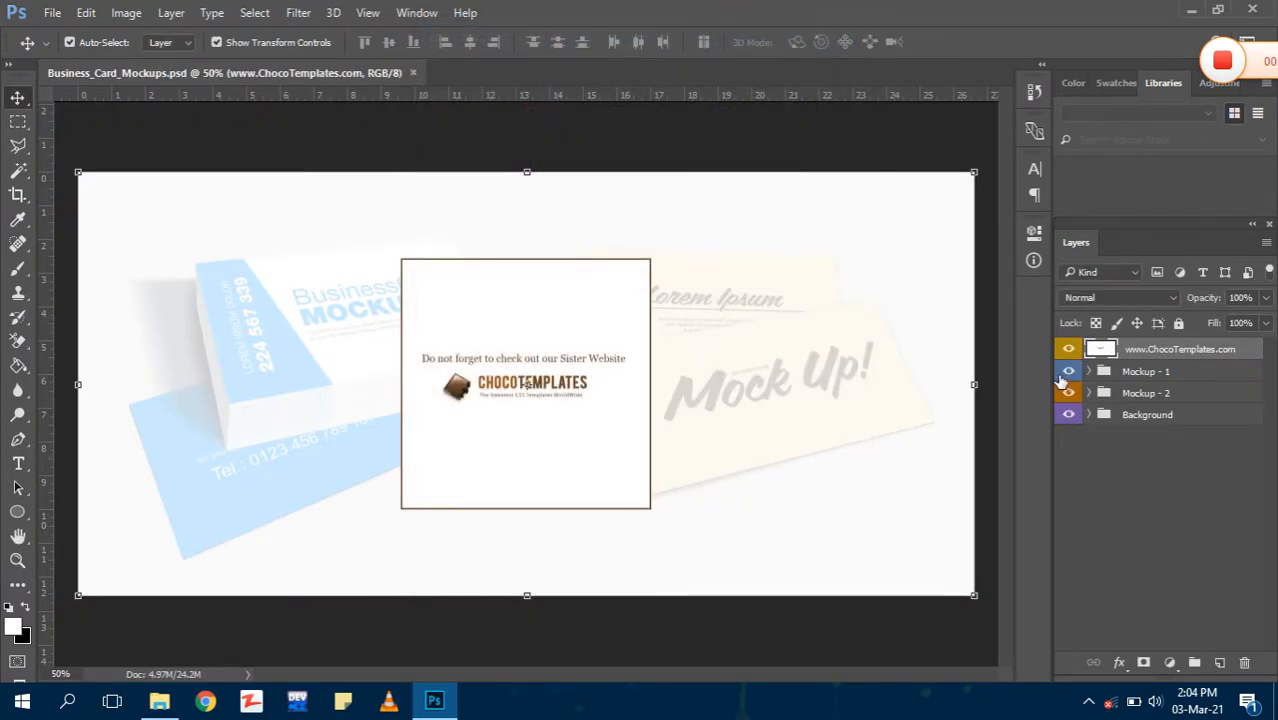
{"action": "left_click", "coordinate": [1067, 351]}
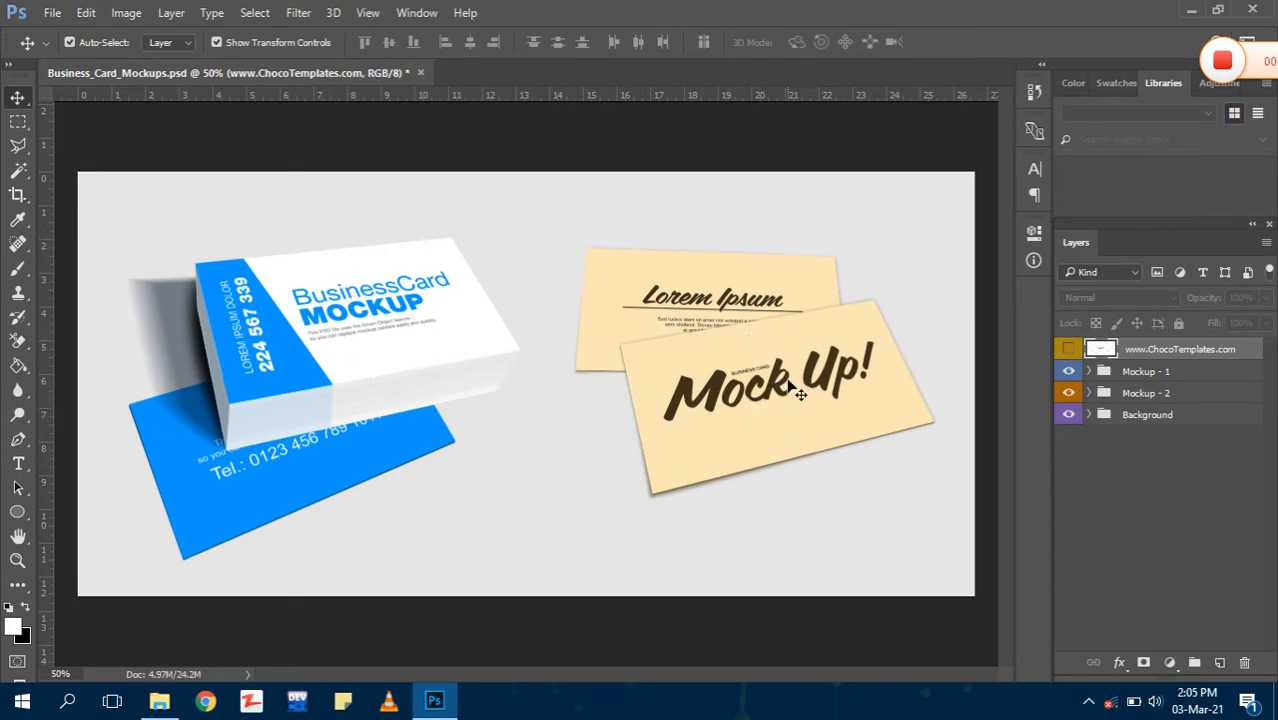
{"action": "left_click", "coordinate": [1068, 371]}
{"action": "left_click", "coordinate": [1068, 371]}
{"action": "left_click", "coordinate": [1068, 393]}
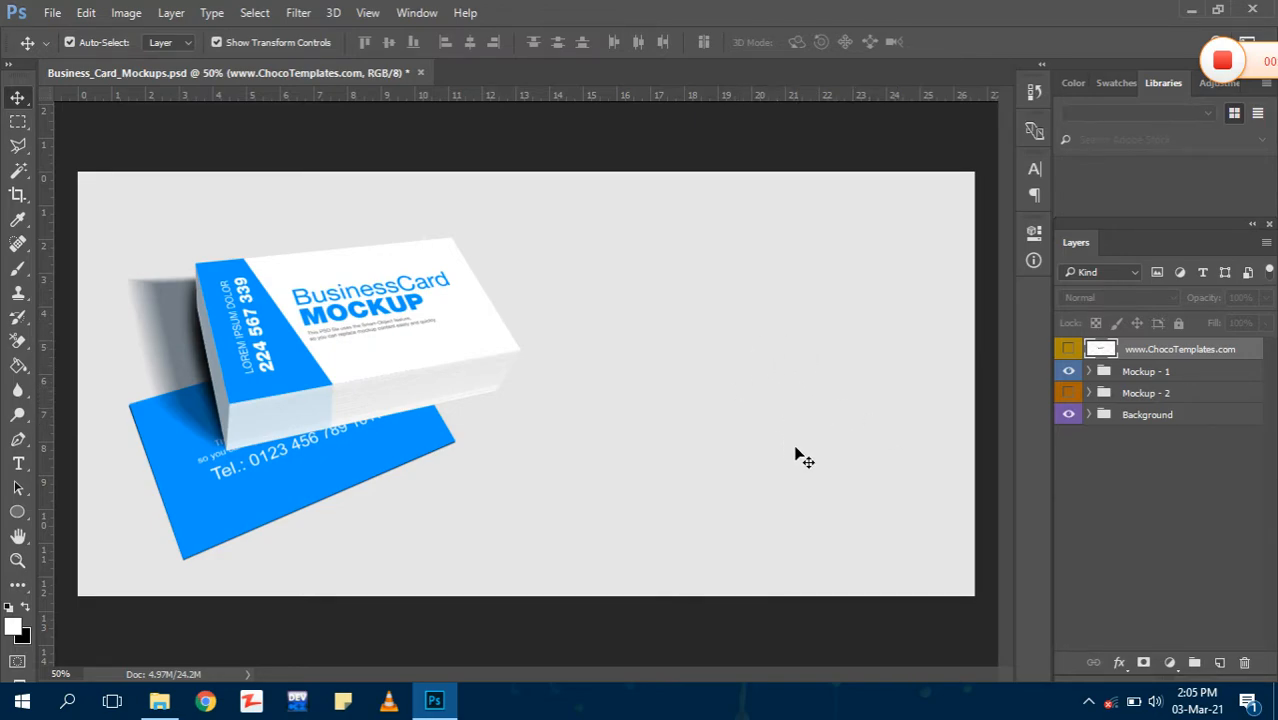
{"action": "left_click", "coordinate": [1089, 371]}
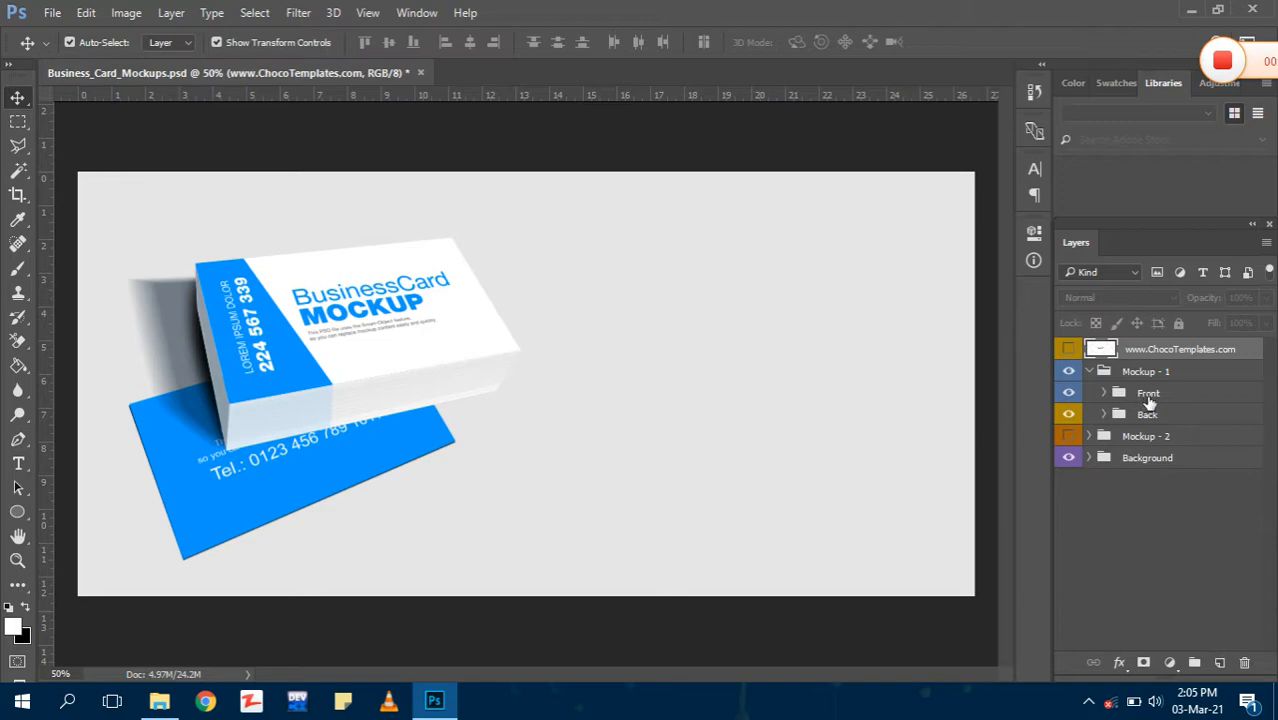
{"action": "left_click", "coordinate": [1103, 394]}
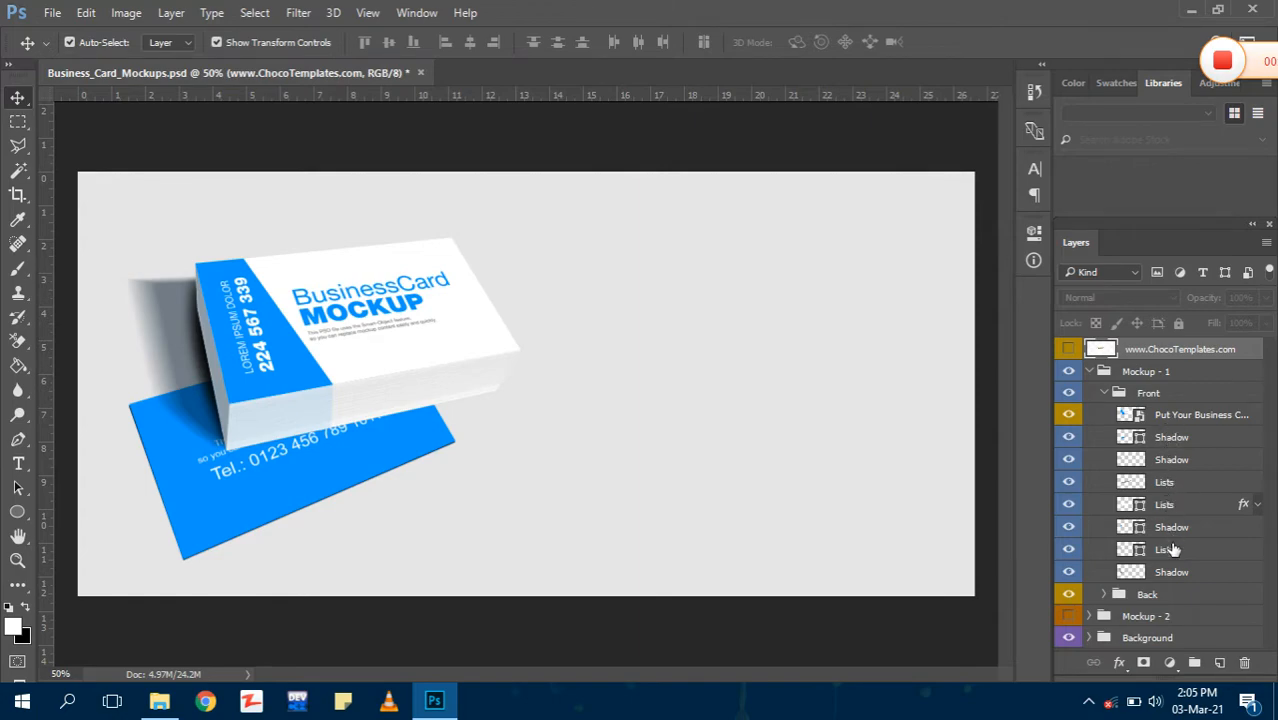
- Toggle the visibility of the upper Shadow and Lists layers in the Front group to examine what each contributes
{"action": "left_click", "coordinate": [1069, 437]}
{"action": "left_click", "coordinate": [1069, 459]}
{"action": "left_click", "coordinate": [1069, 459]}
{"action": "left_click", "coordinate": [1069, 483]}
{"action": "left_click", "coordinate": [1069, 483]}
{"action": "left_click", "coordinate": [1069, 483]}
{"action": "left_click", "coordinate": [1069, 504]}
{"action": "left_click", "coordinate": [1069, 504]}
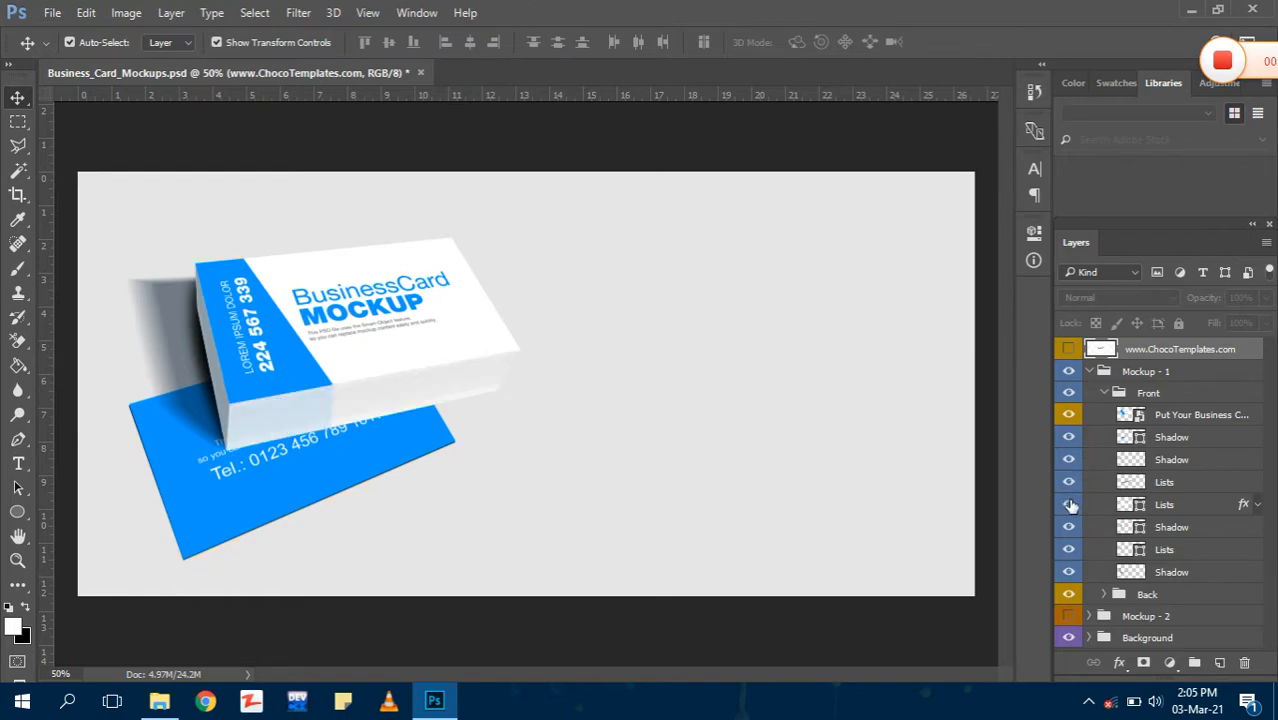
- Open the contents of the Front group's Put Your Business Card Here smart object and compare them with the mockup document
{"action": "left_click", "coordinate": [1131, 420]}
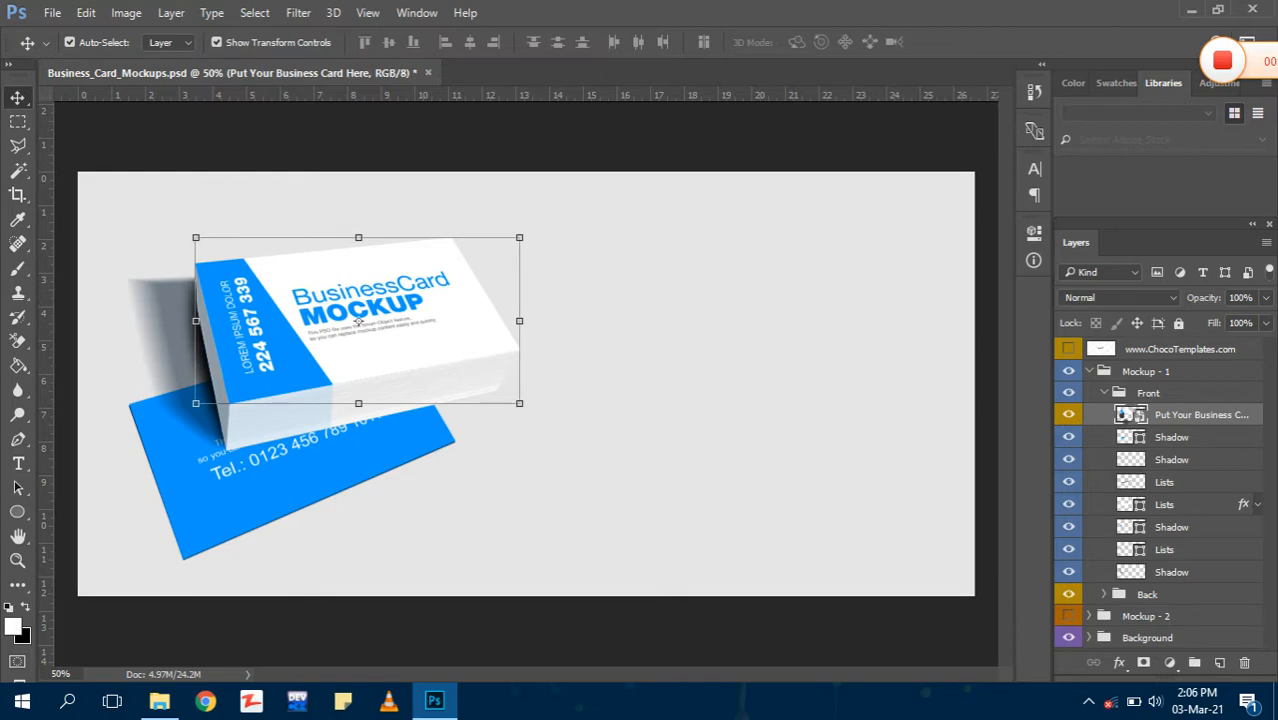
{"action": "double_click", "coordinate": [1129, 414]}
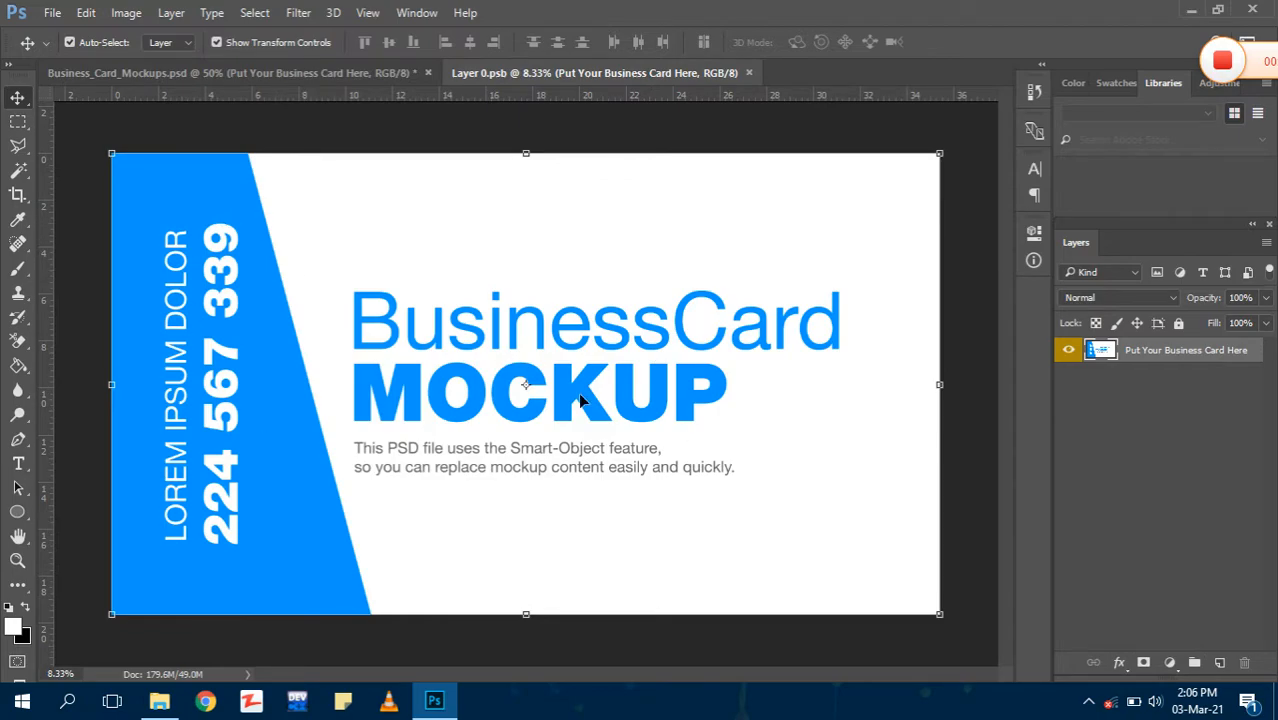
{"action": "left_click", "coordinate": [342, 73]}
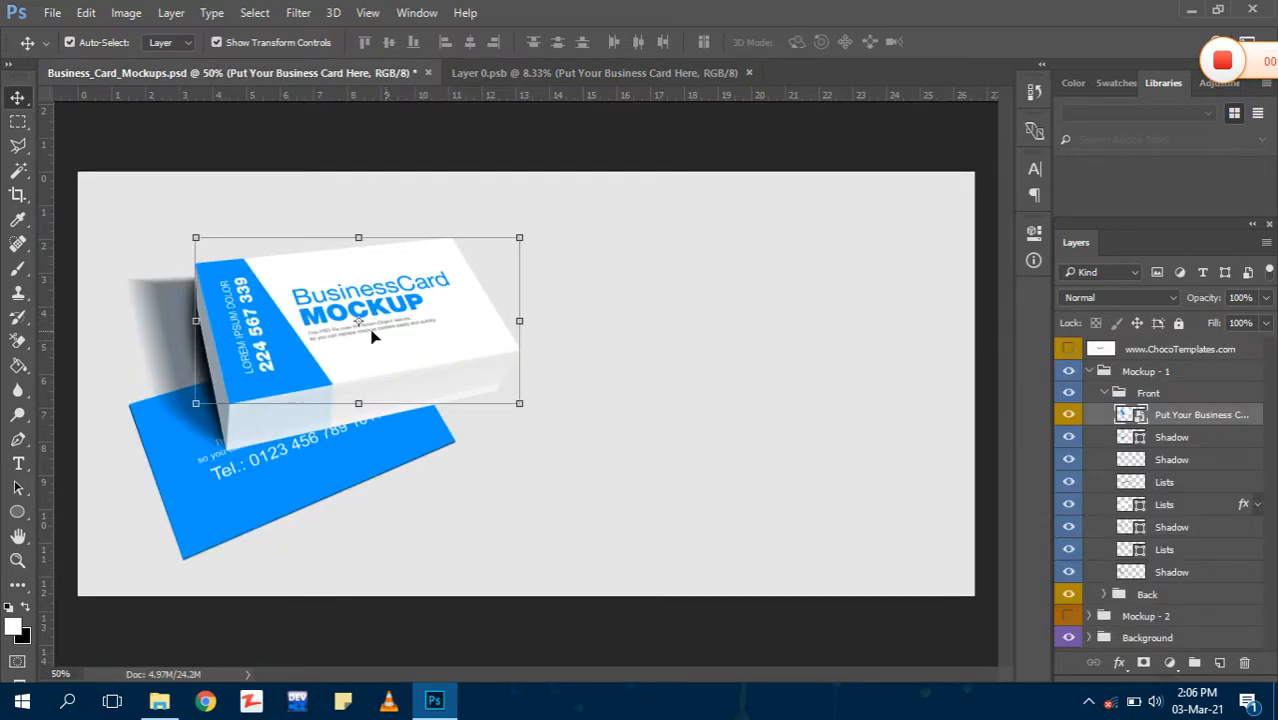
{"action": "left_click", "coordinate": [578, 73]}
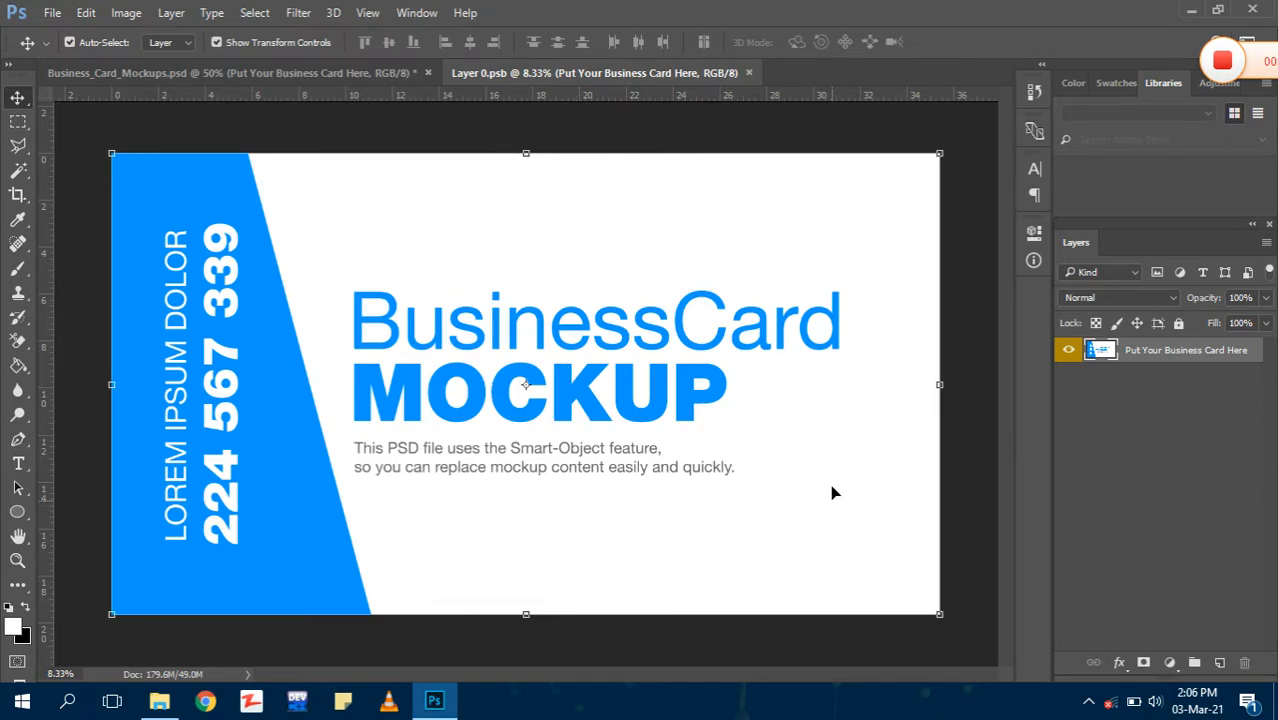
{"action": "left_click", "coordinate": [357, 75]}
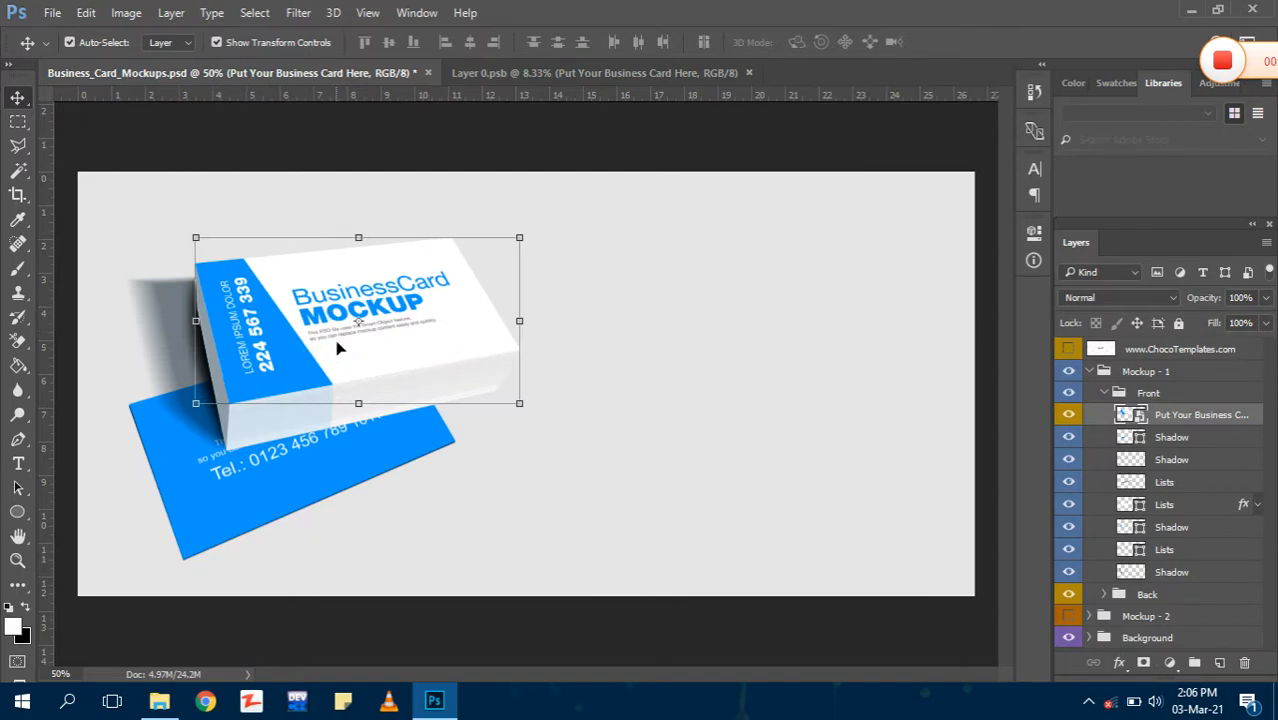
{"action": "left_click", "coordinate": [523, 74]}
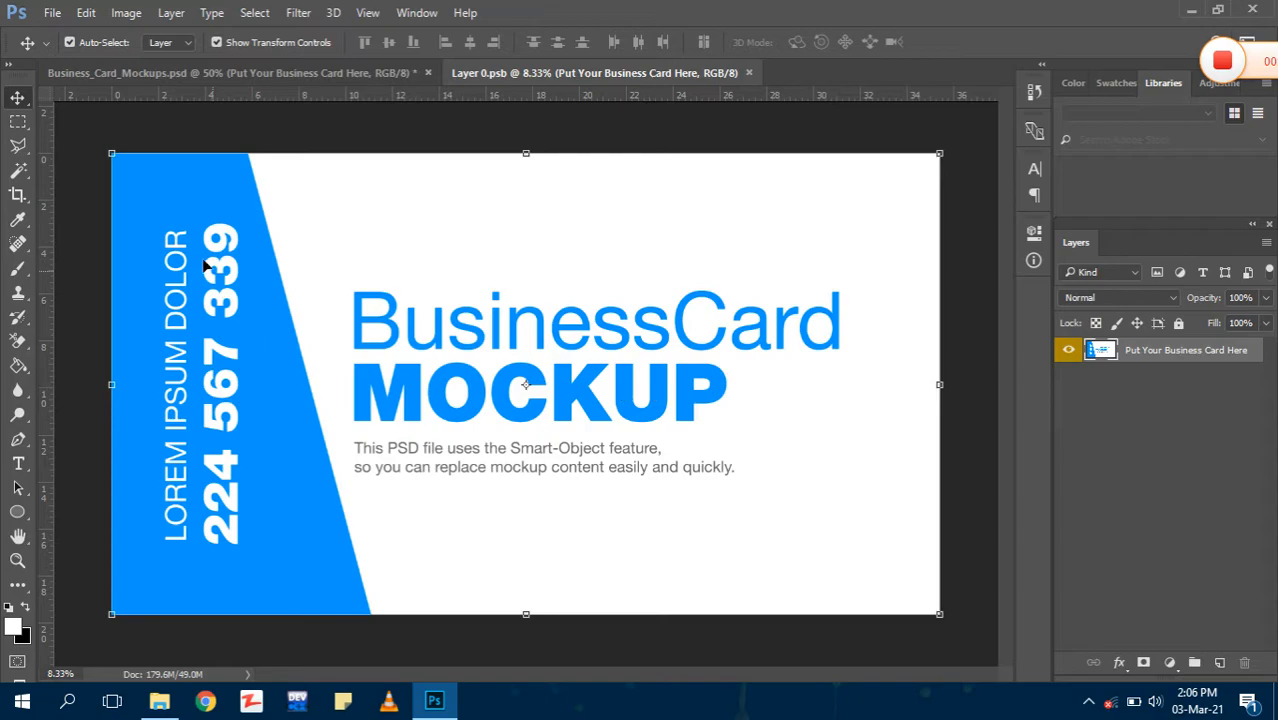
- Place the Front Side image as an embedded object in Layer 0.psb and stretch it to cover the whole card canvas
{"action": "left_click", "coordinate": [52, 13]}
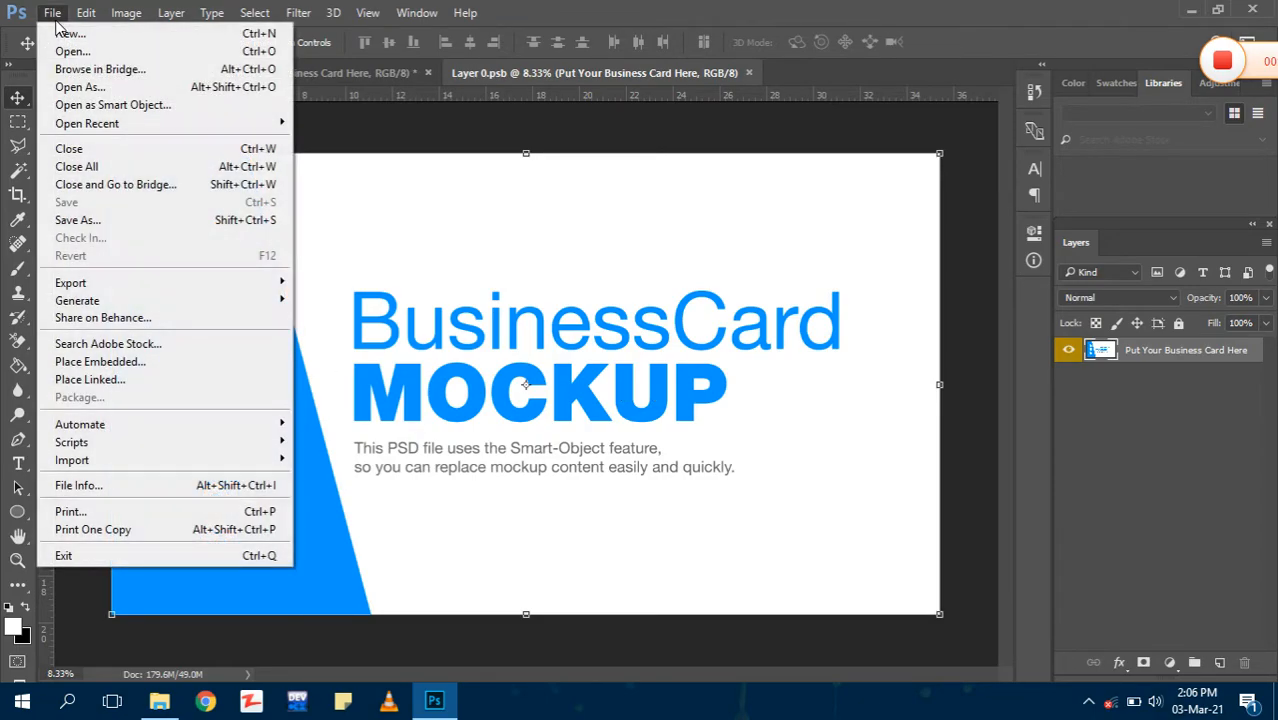
{"action": "left_click", "coordinate": [86, 363]}
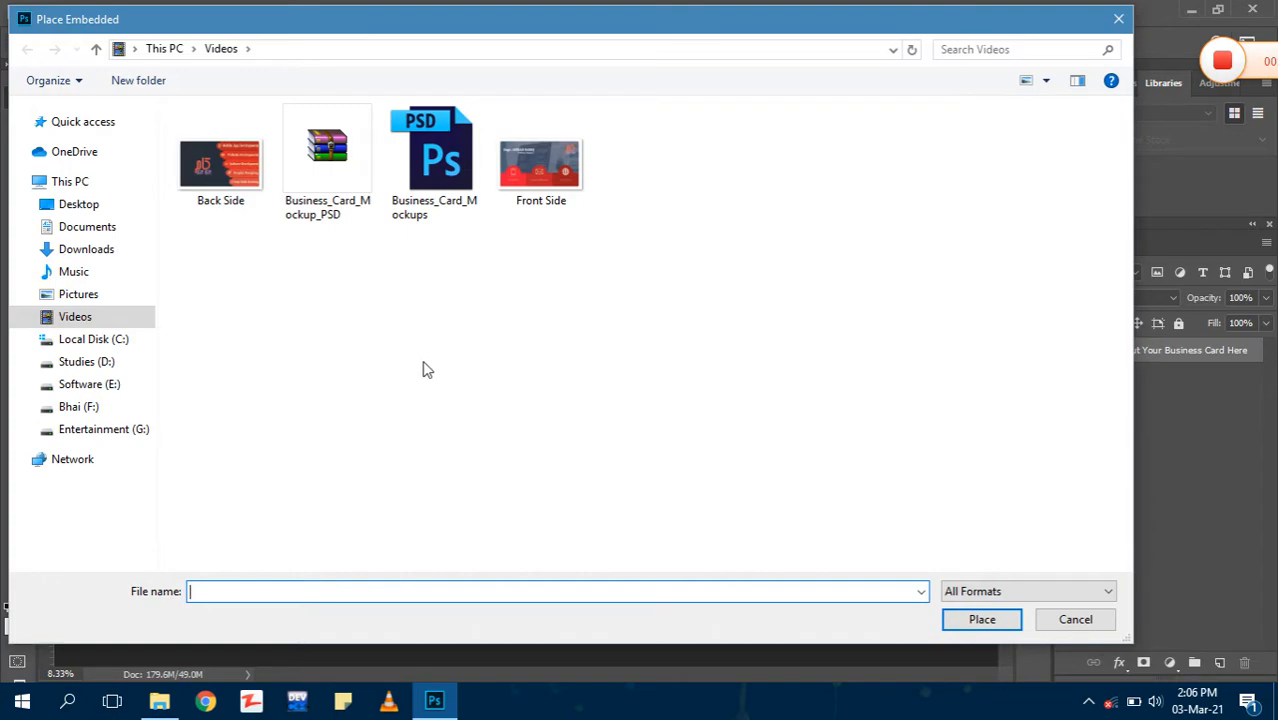
{"action": "left_click", "coordinate": [540, 188]}
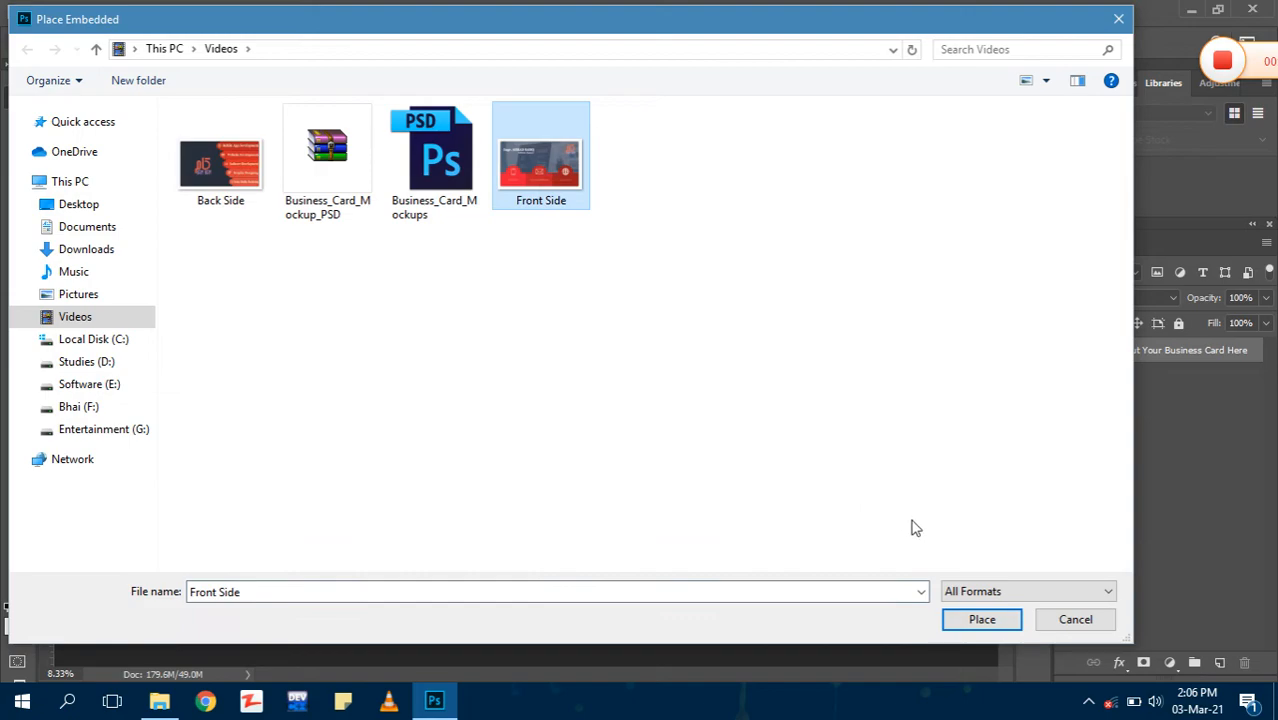
{"action": "left_click", "coordinate": [1008, 622]}
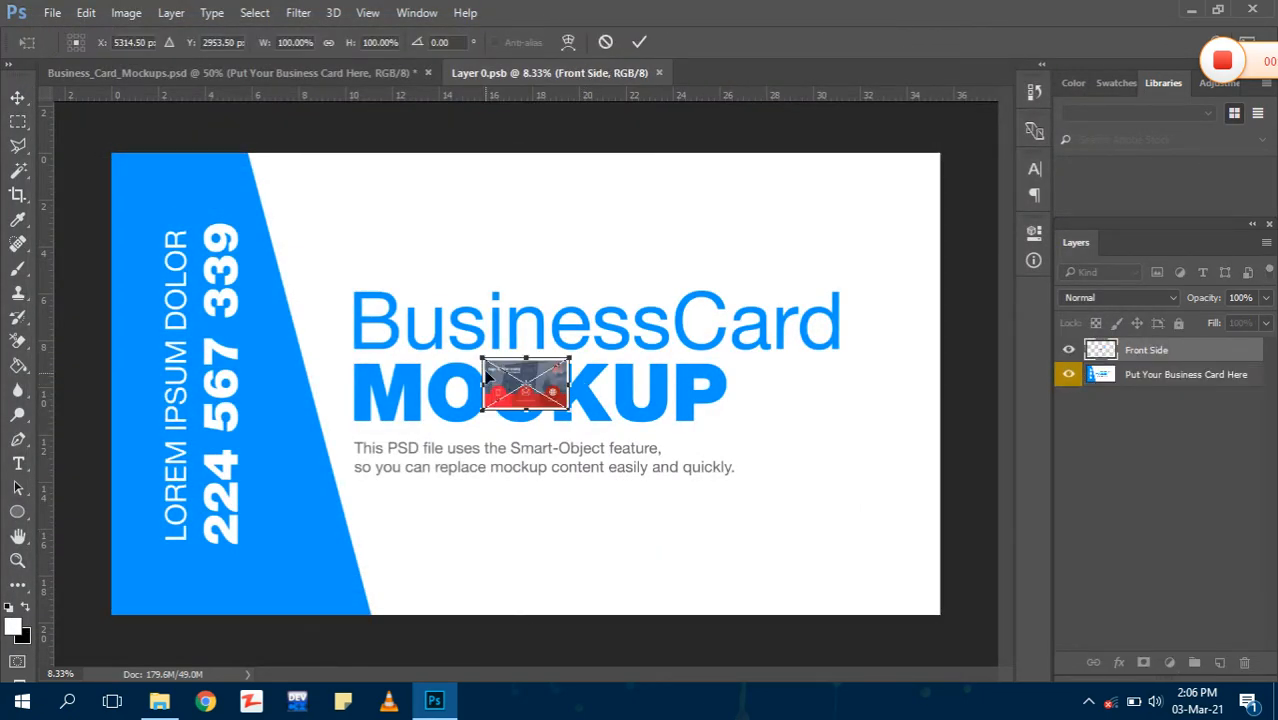
{"action": "left_click_drag", "start_coordinate": [478, 356], "coordinate": [111, 155]}
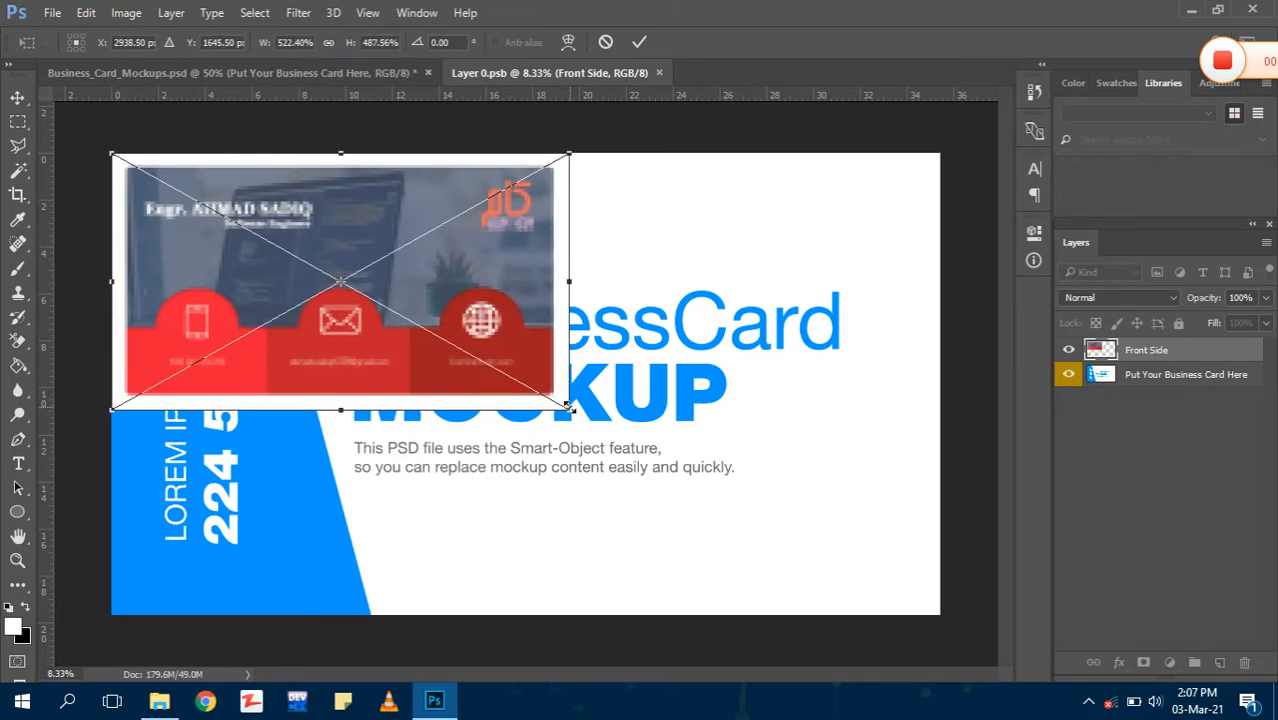
{"action": "left_click_drag", "start_coordinate": [567, 407], "coordinate": [938, 614]}
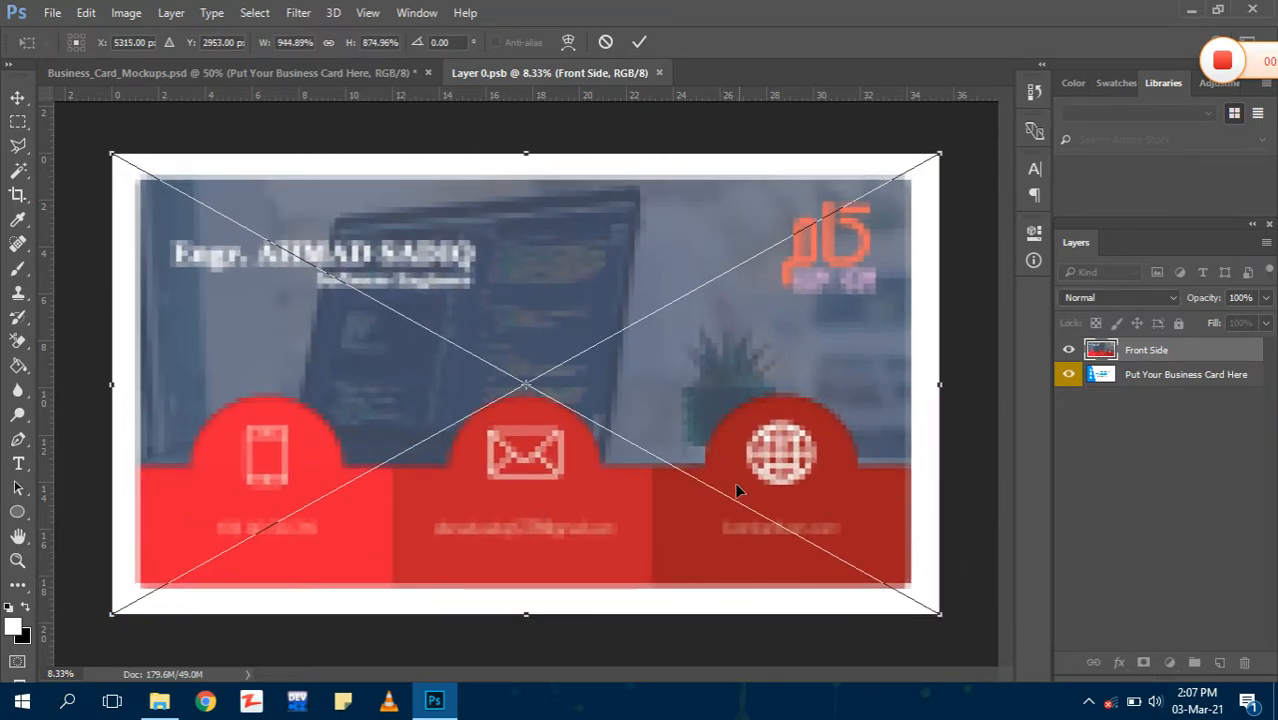
{"action": "left_click", "coordinate": [639, 44]}
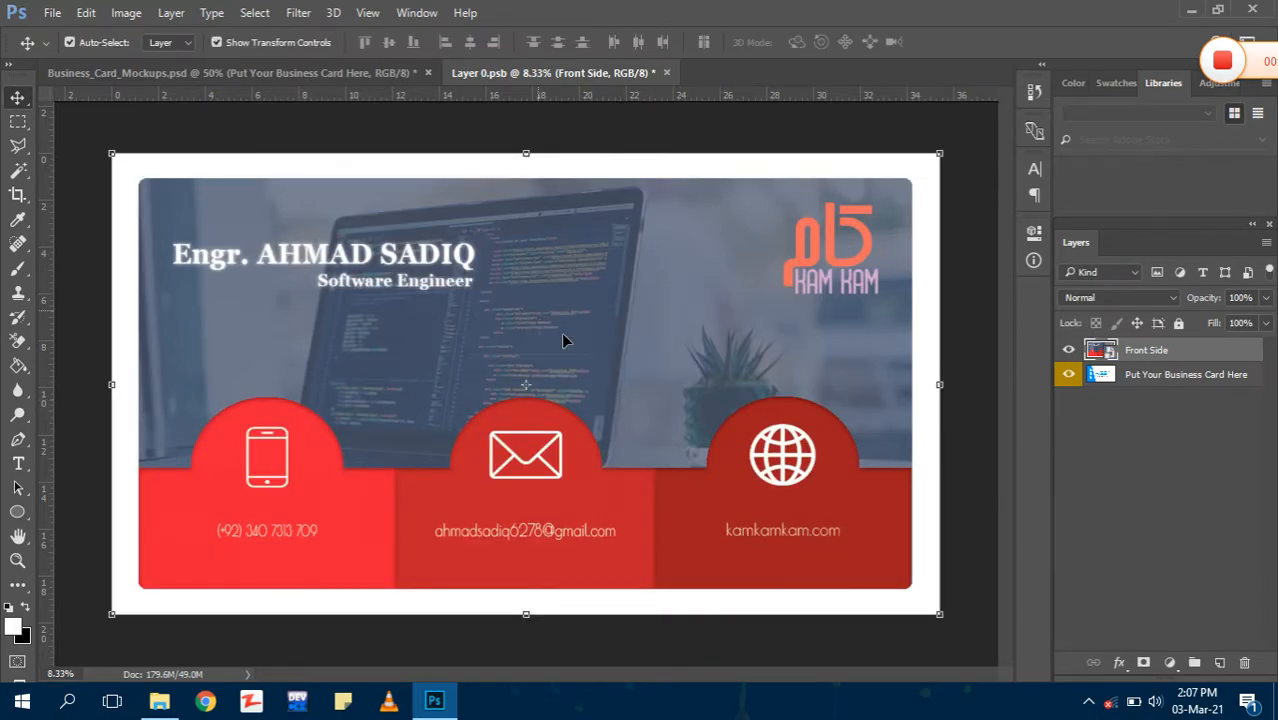
- Save the edited Layer 0.psb smart object and return to Business_Card_Mockups.psd to check the front card
{"action": "left_click", "coordinate": [371, 70]}
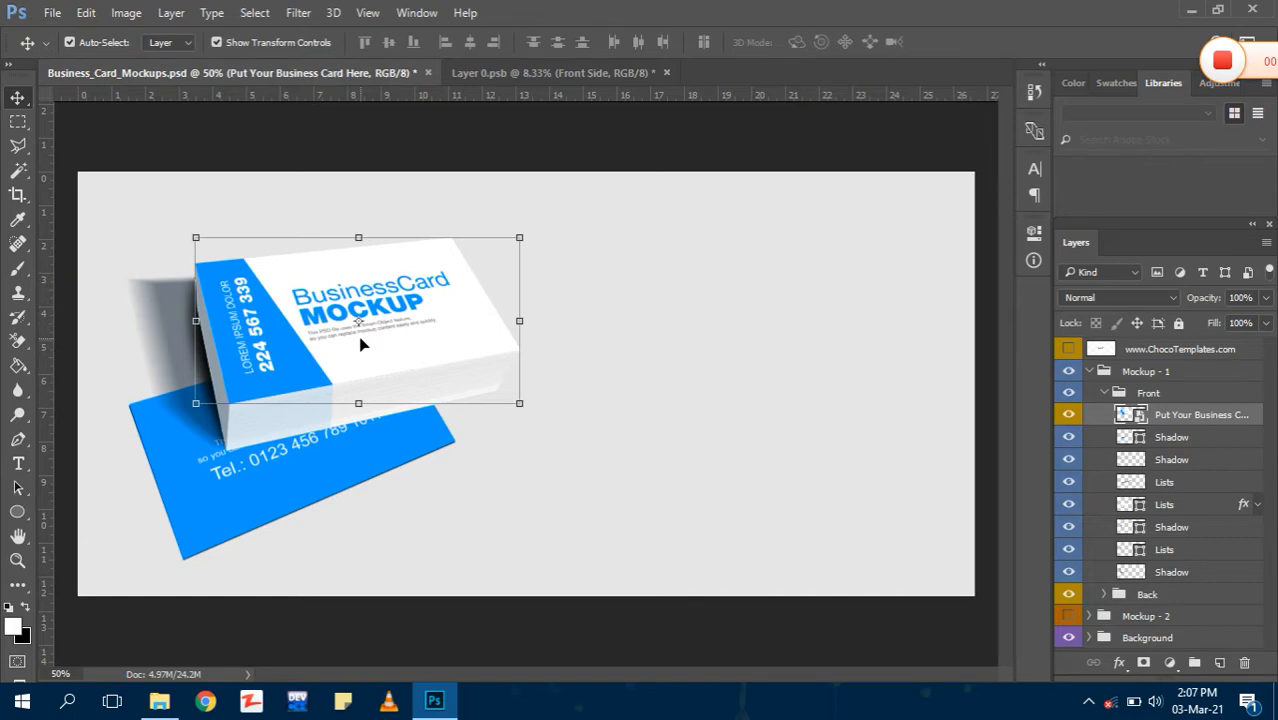
{"action": "left_click", "coordinate": [492, 79]}
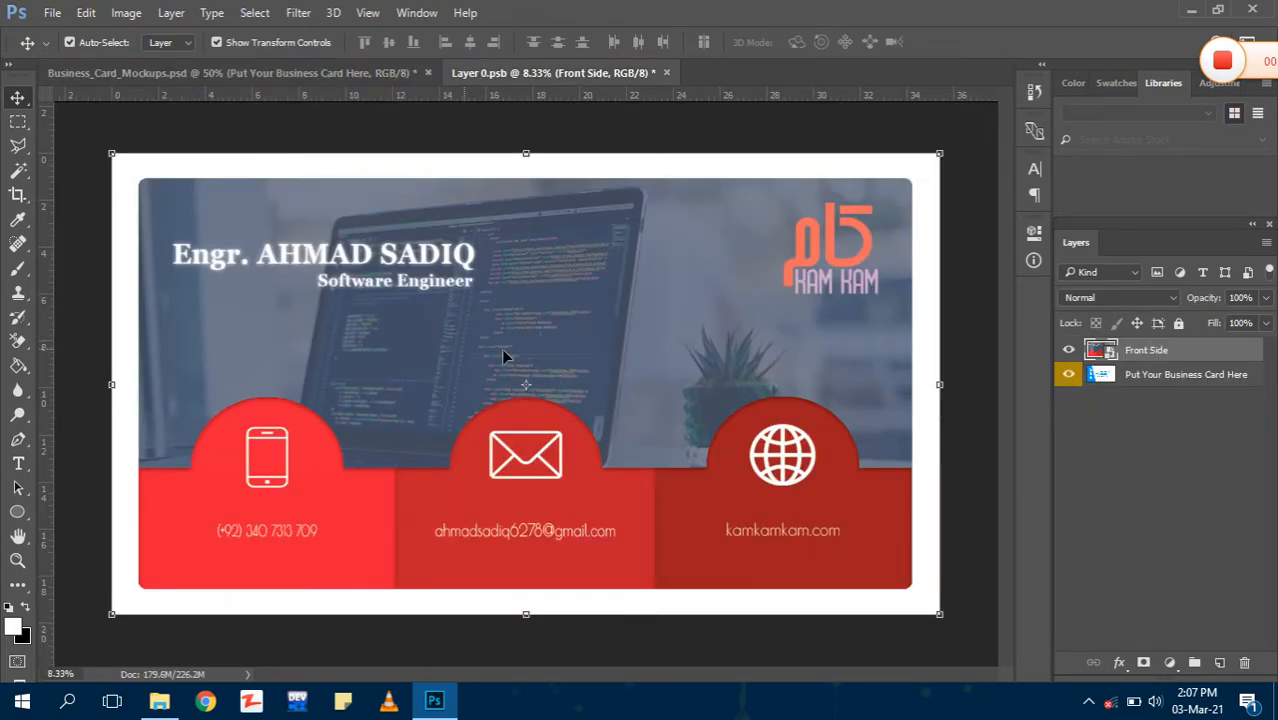
{"action": "left_click", "coordinate": [52, 12]}
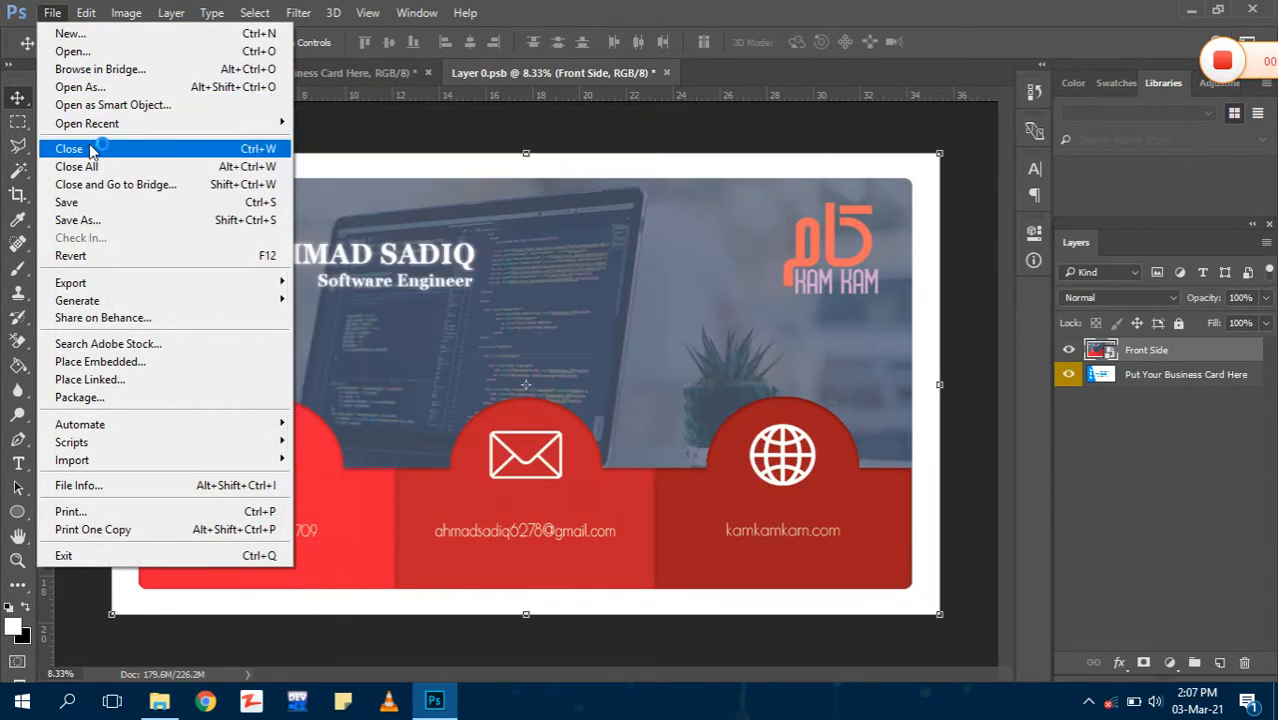
{"action": "left_click", "coordinate": [130, 204]}
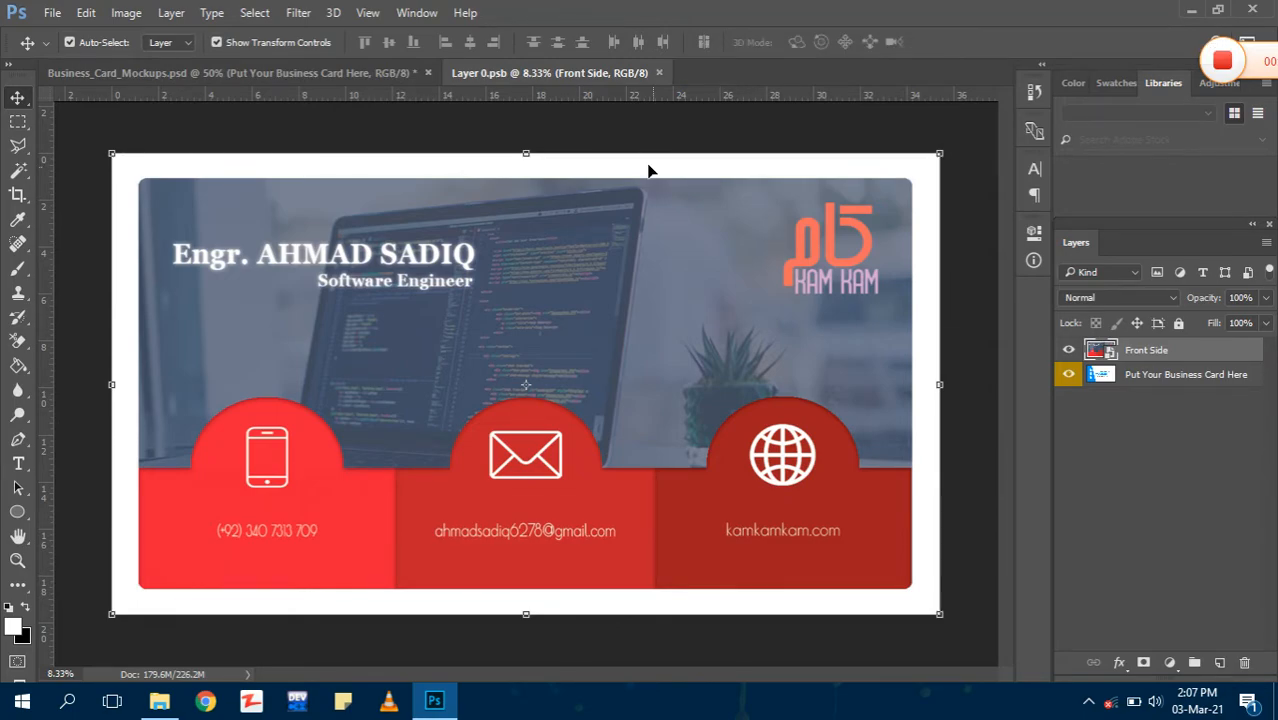
{"action": "left_click", "coordinate": [380, 74]}
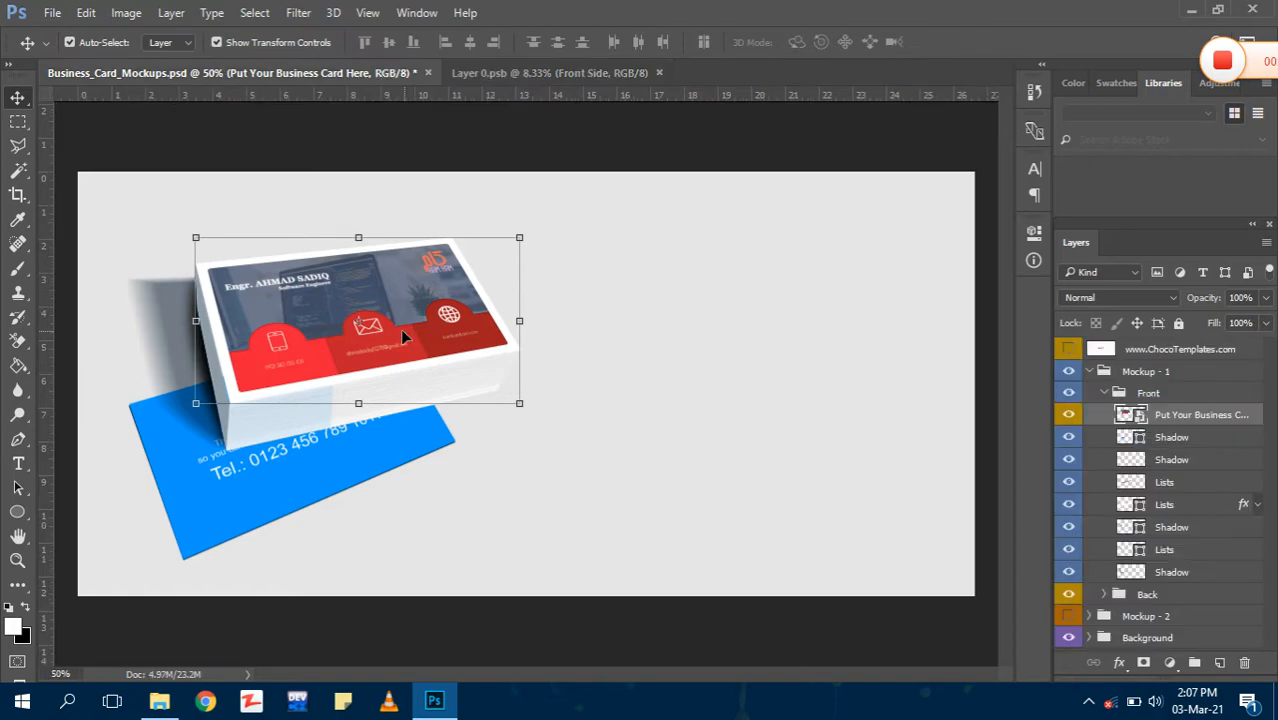